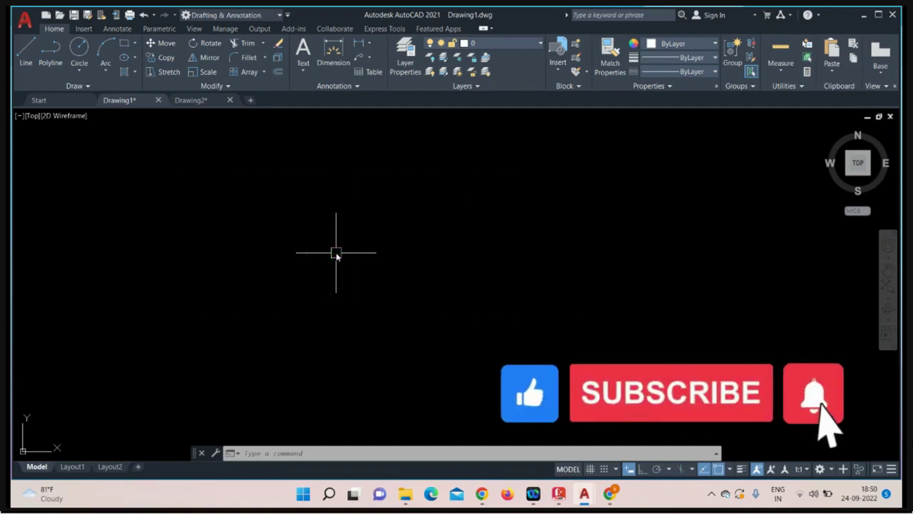
- Attach the PDF file 30' X 30' CLR as an underlay with relative path, insertion point 0,0,0, scale 1 and rotation 0
{"action": "left_click", "coordinate": [84, 29]}
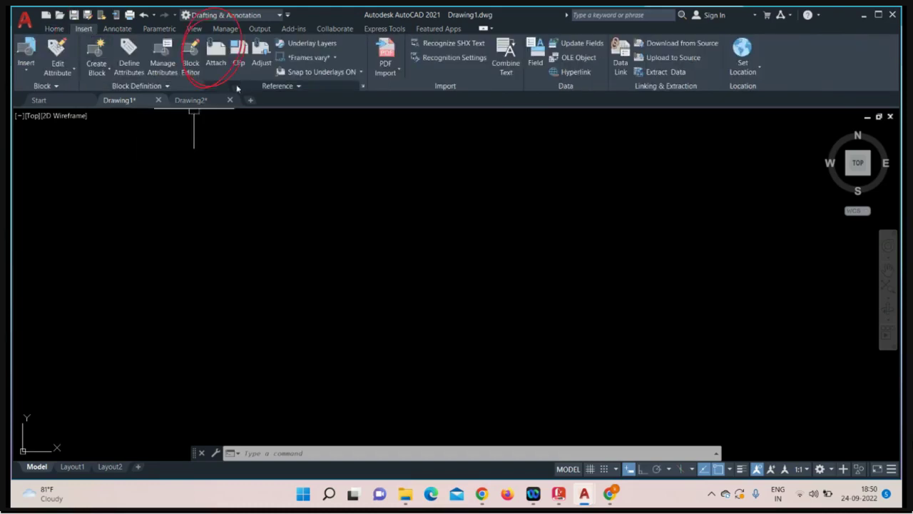
{"action": "left_click", "coordinate": [217, 57]}
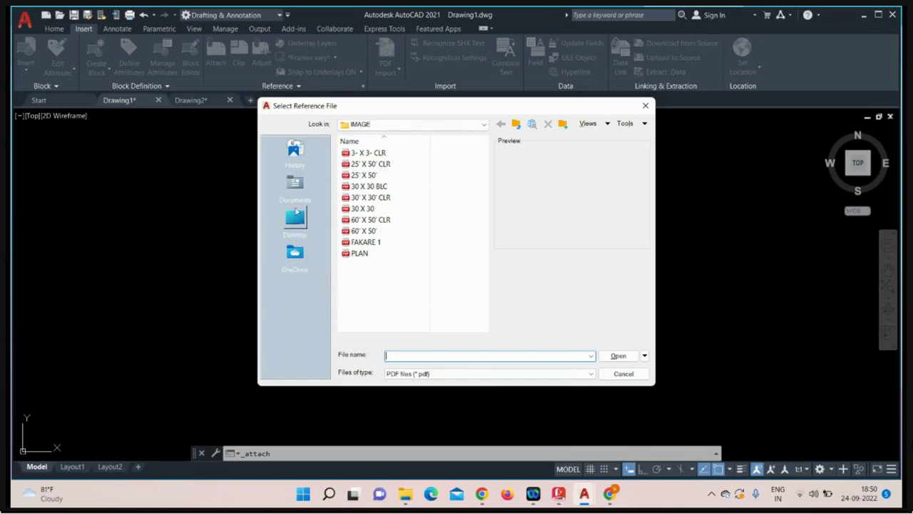
{"action": "left_click", "coordinate": [386, 199]}
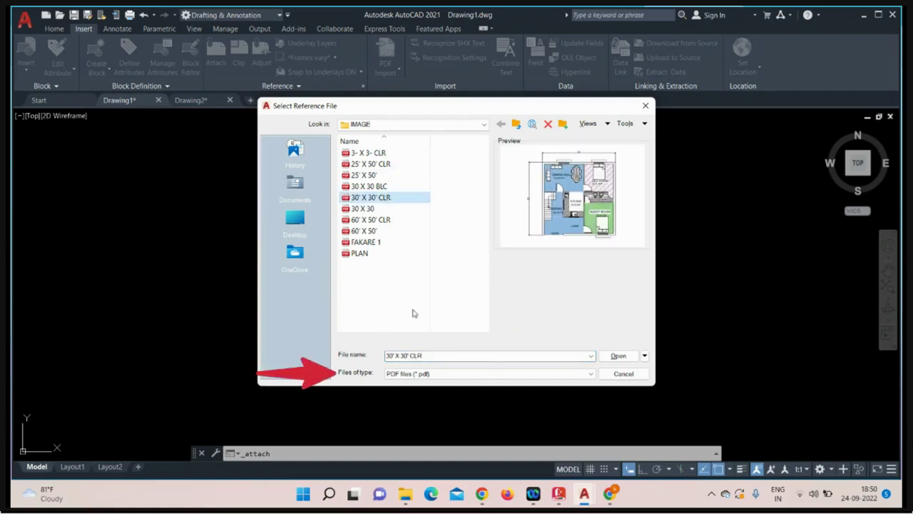
{"action": "left_click", "coordinate": [580, 375]}
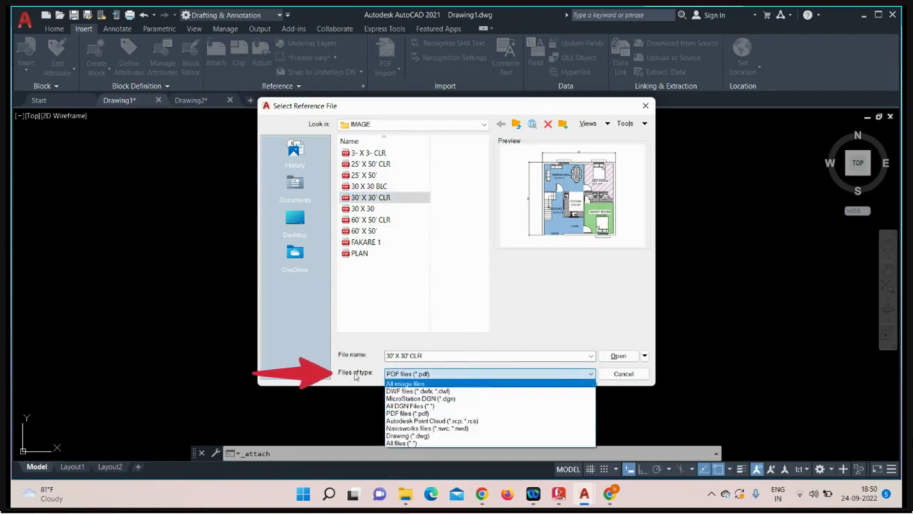
{"action": "left_click", "coordinate": [418, 414]}
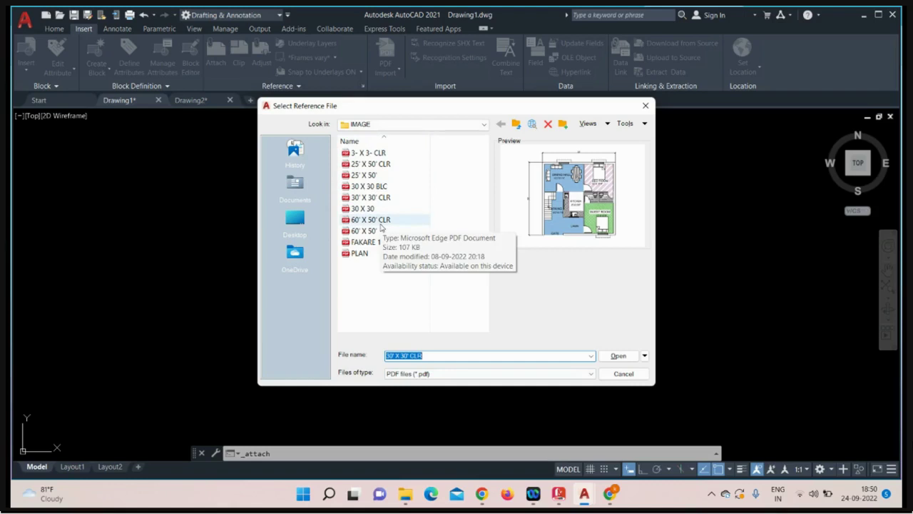
{"action": "left_click", "coordinate": [374, 197]}
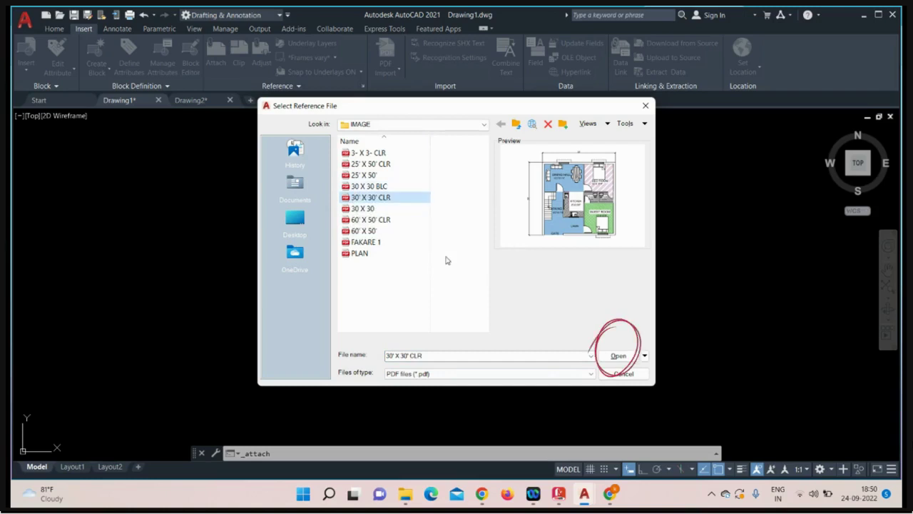
{"action": "left_click", "coordinate": [618, 355]}
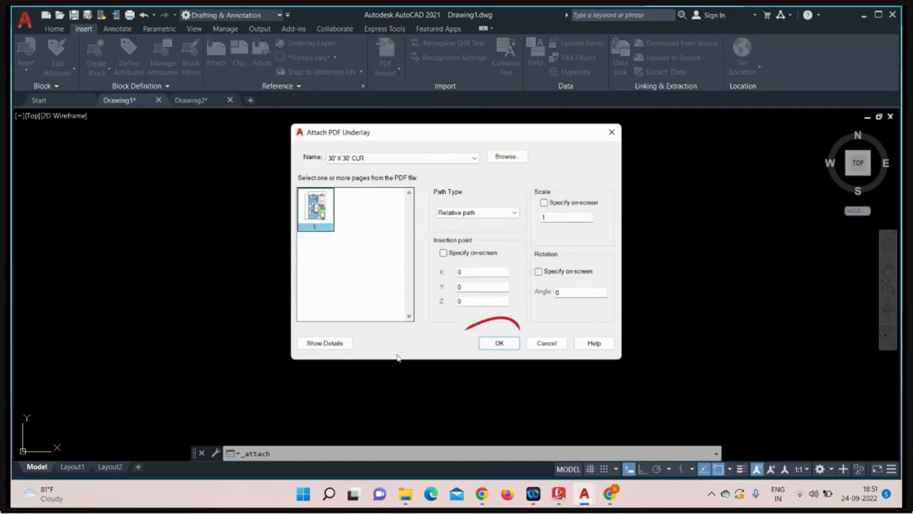
{"action": "left_click", "coordinate": [499, 343]}
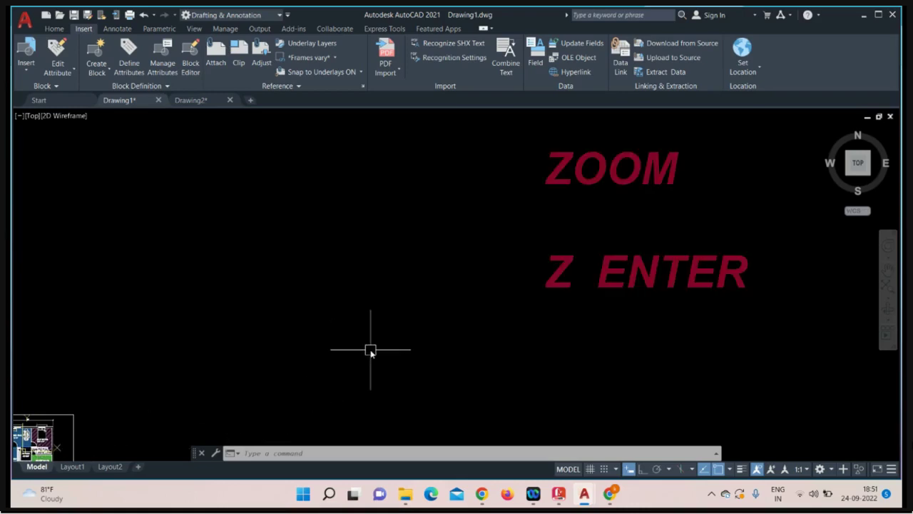
- Zoom to show all of the drawing and select the attached PDF underlay by its frame
{"action": "type", "text": "z"}
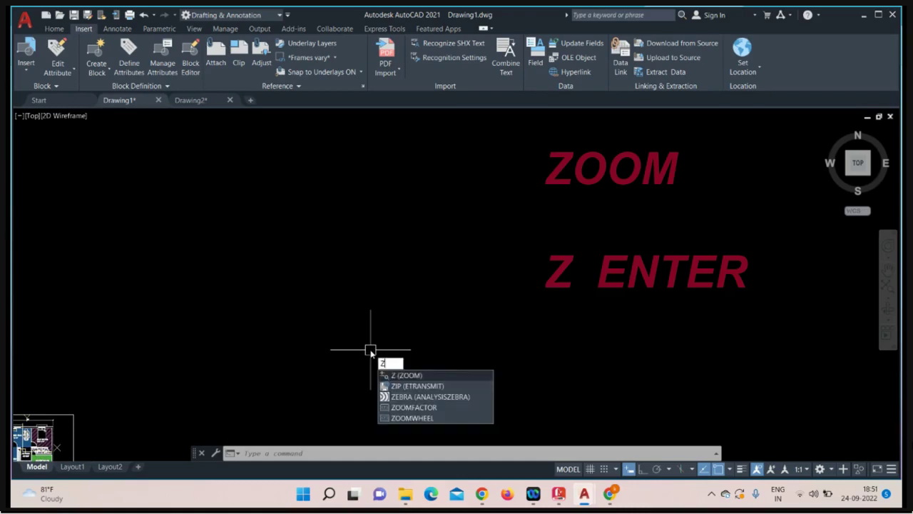
{"action": "key", "text": "Return"}
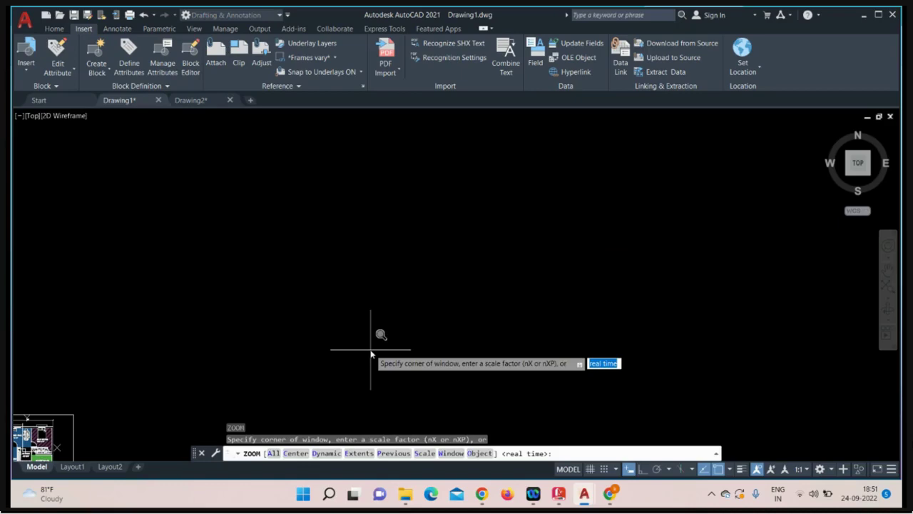
{"action": "type", "text": "A"}
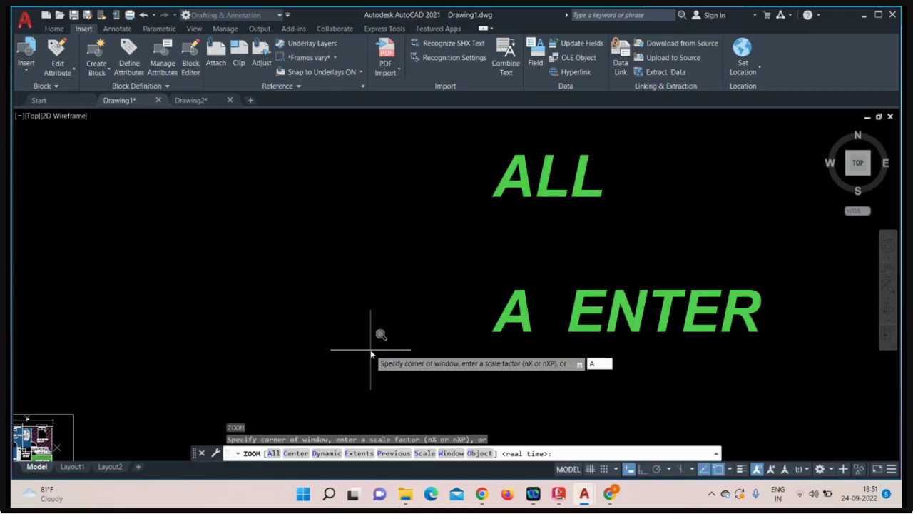
{"action": "key", "text": "Return"}
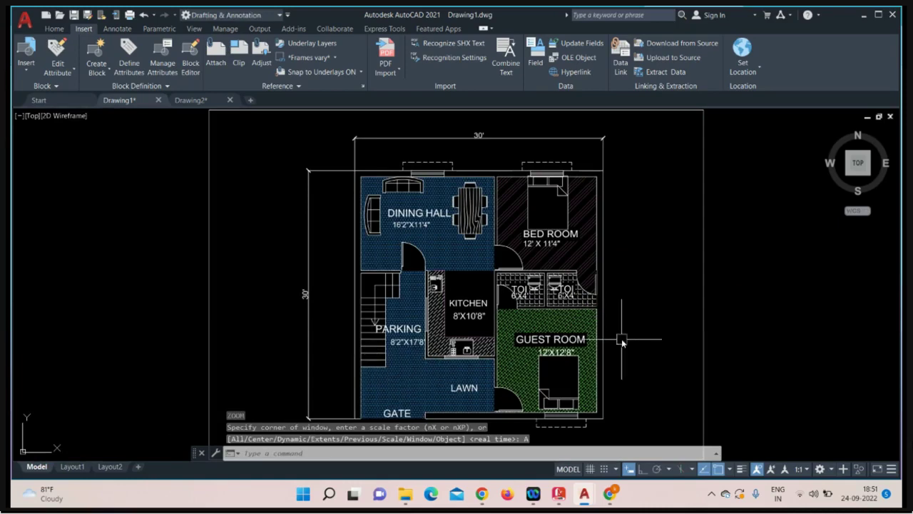
{"action": "mouse_move", "coordinate": [645, 339]}
{"action": "middle_mouse_down"}
{"action": "mouse_move", "coordinate": [564, 311]}
{"action": "mouse_move", "coordinate": [577, 330]}
{"action": "middle_mouse_up"}
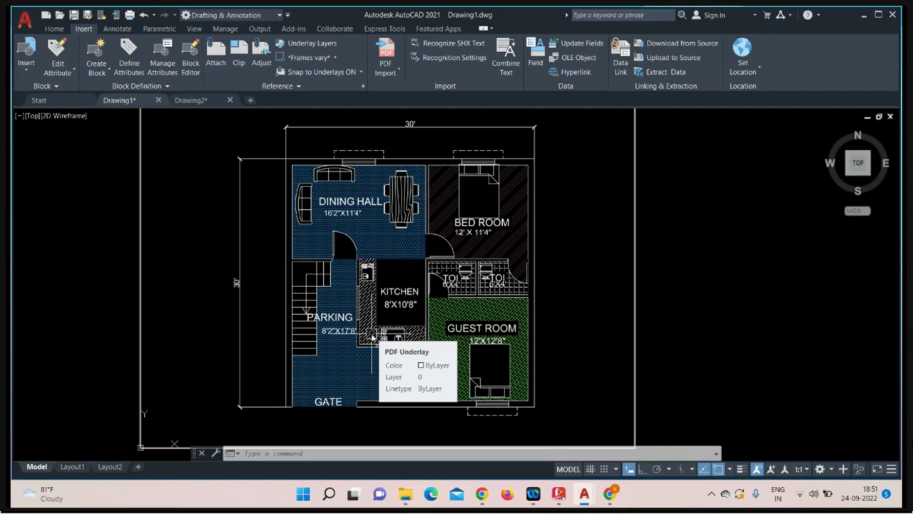
{"action": "left_click", "coordinate": [636, 259]}
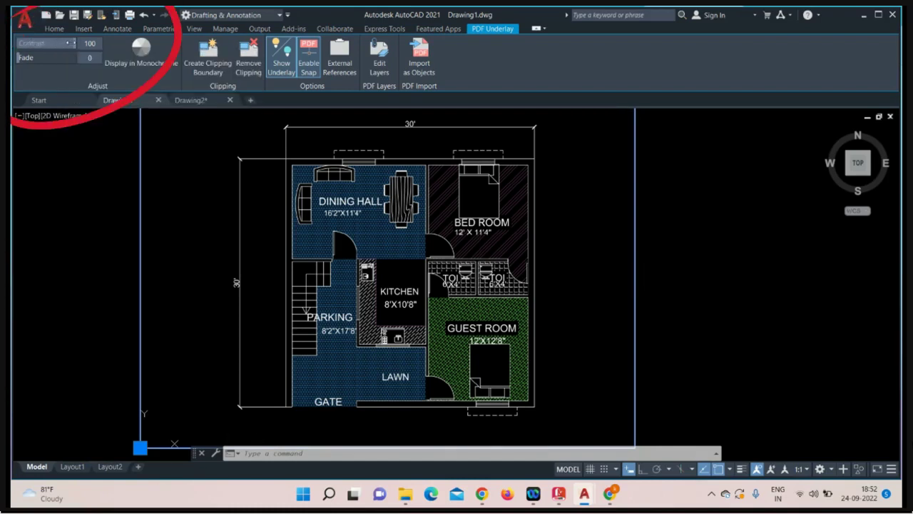
- Hide and reshow the PDF underlay, and switch its monochrome display on and back off
{"action": "mouse_move", "coordinate": [70, 43]}
{"action": "left_mouse_down"}
{"action": "mouse_move", "coordinate": [26, 43]}
{"action": "mouse_move", "coordinate": [73, 43]}
{"action": "mouse_move", "coordinate": [28, 44]}
{"action": "mouse_move", "coordinate": [13, 60]}
{"action": "mouse_move", "coordinate": [90, 62]}
{"action": "left_mouse_up"}
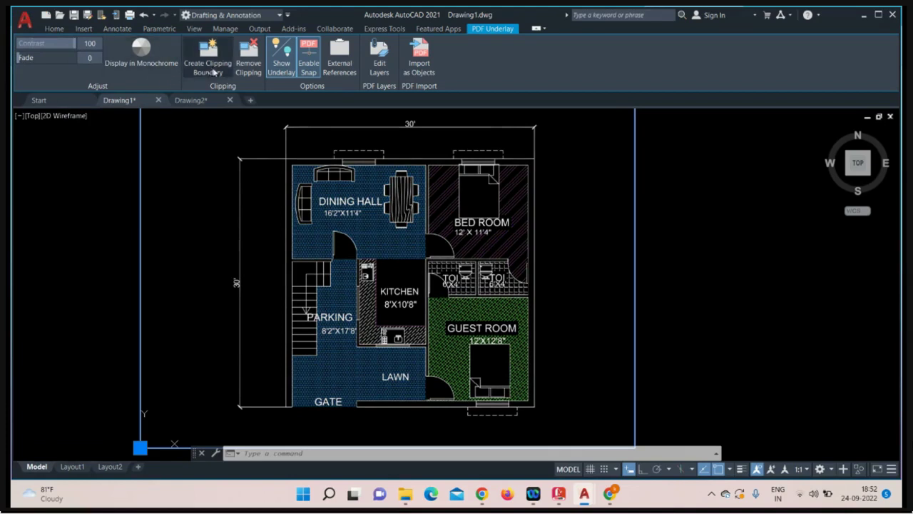
{"action": "left_click", "coordinate": [280, 63]}
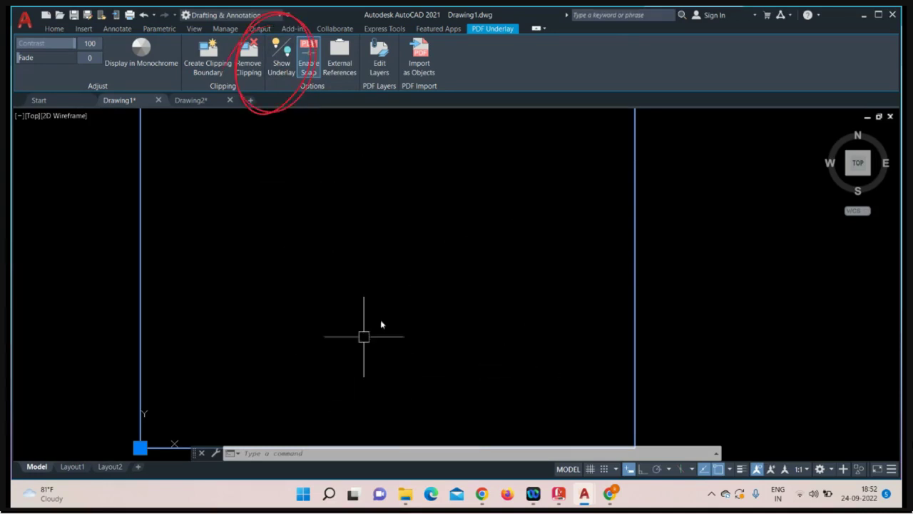
{"action": "left_click", "coordinate": [280, 66]}
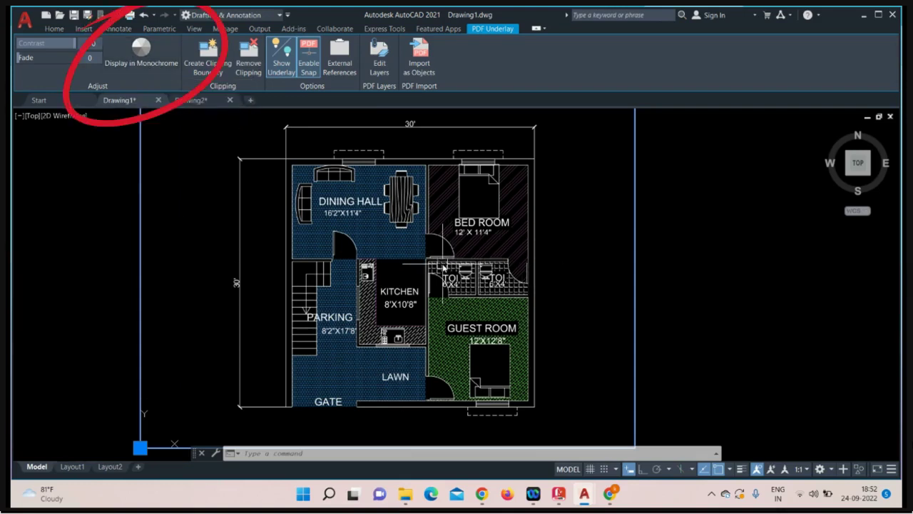
{"action": "left_click", "coordinate": [153, 60]}
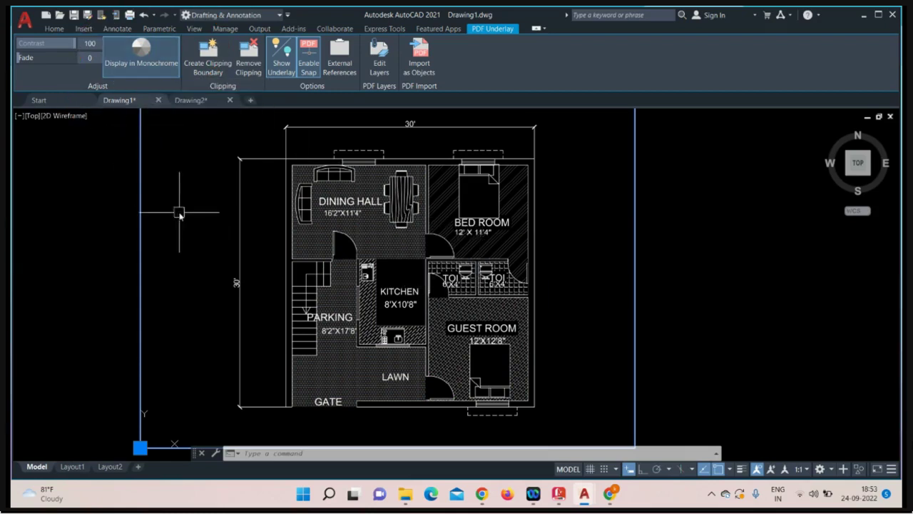
{"action": "left_click", "coordinate": [166, 65]}
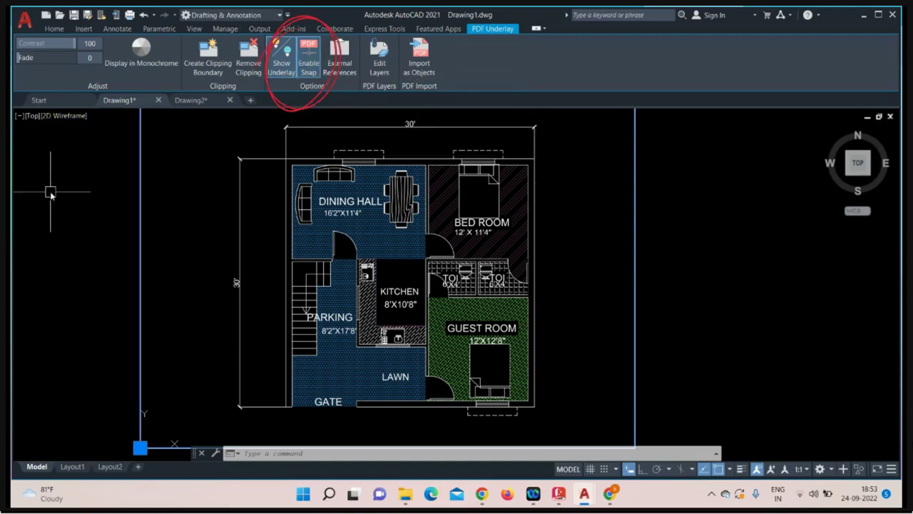
- Check with the Line command how points snap to the PDF underlay's geometry, without drawing a line
{"action": "type", "text": "LI"}
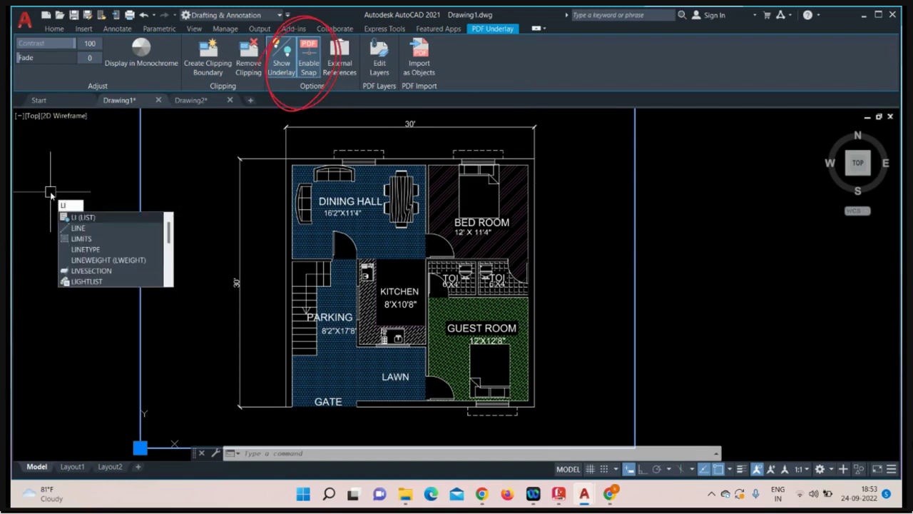
{"action": "type", "text": "NE"}
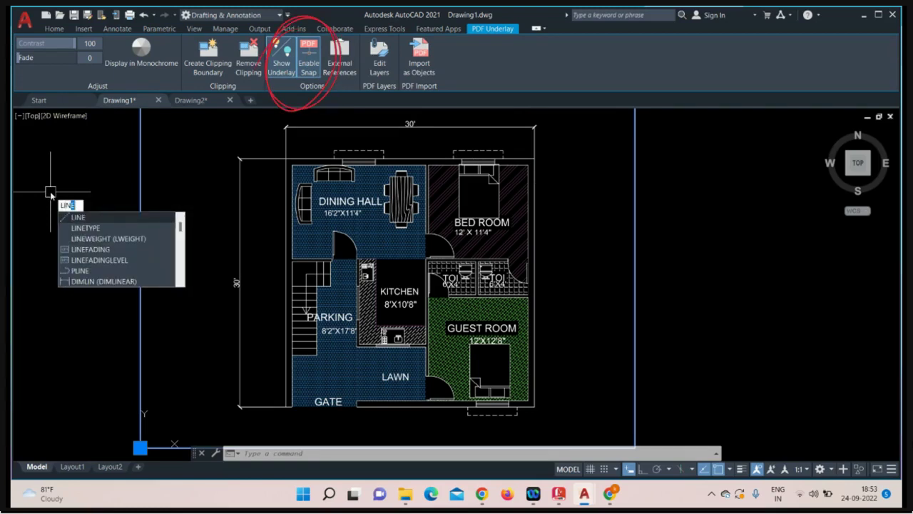
{"action": "key", "text": "Return"}
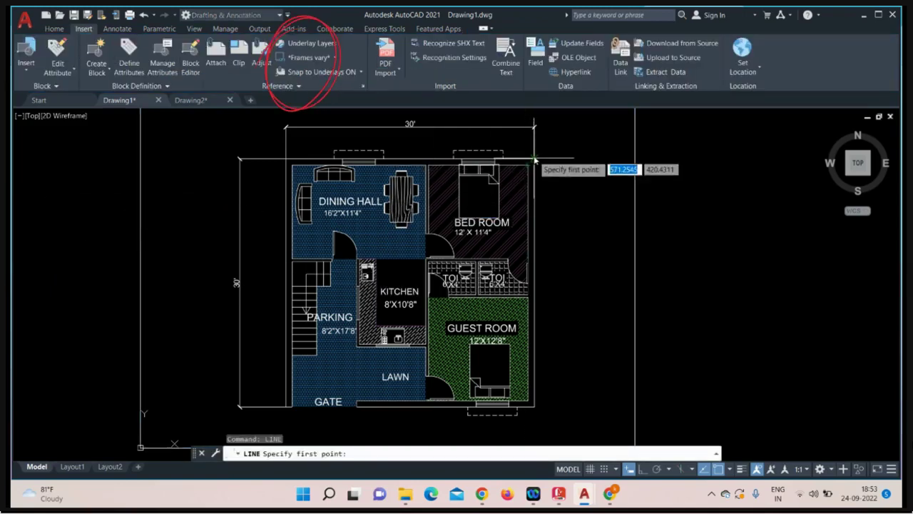
{"action": "scroll", "coordinate": [535, 162], "scroll_direction": "up", "scroll_amount": 4}
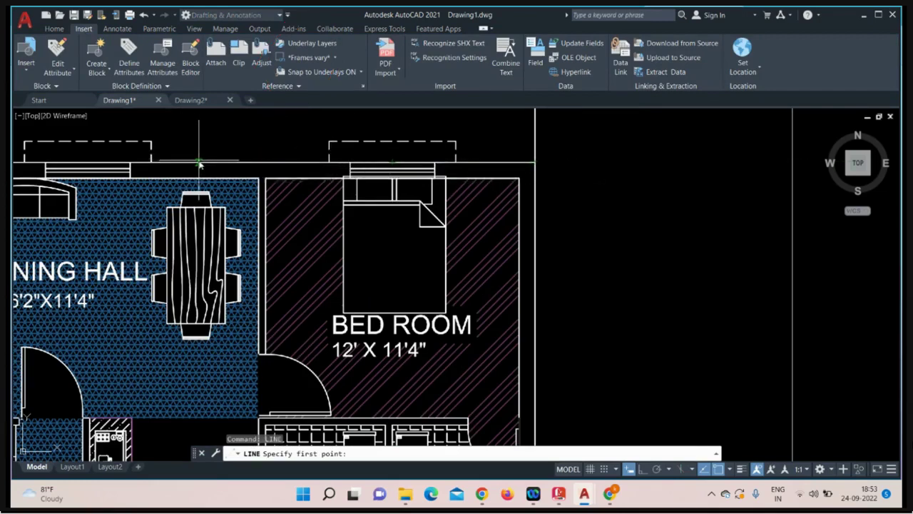
{"action": "scroll", "coordinate": [310, 169], "scroll_direction": "down", "scroll_amount": 4}
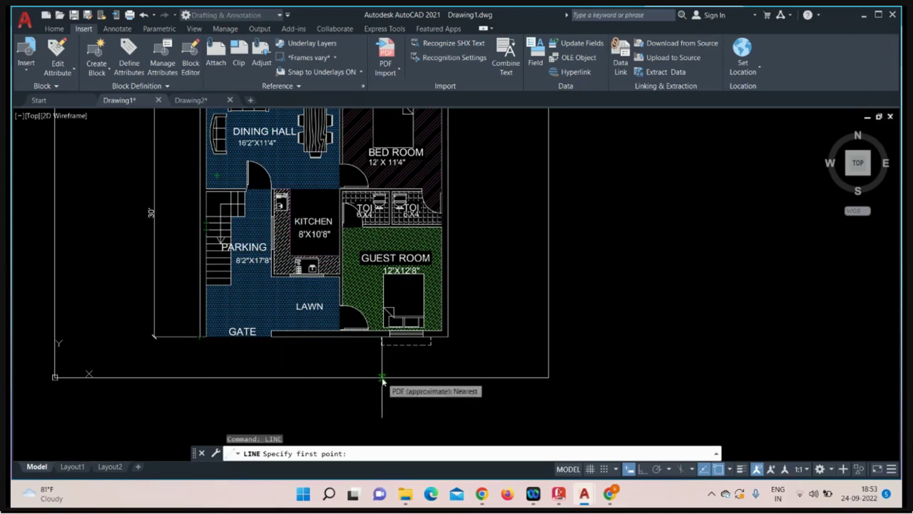
{"action": "key", "text": "Escape"}
- Turn off object snapping for the PDF underlay and check the effect with the Line command, without drawing a line
{"action": "left_click", "coordinate": [488, 300]}
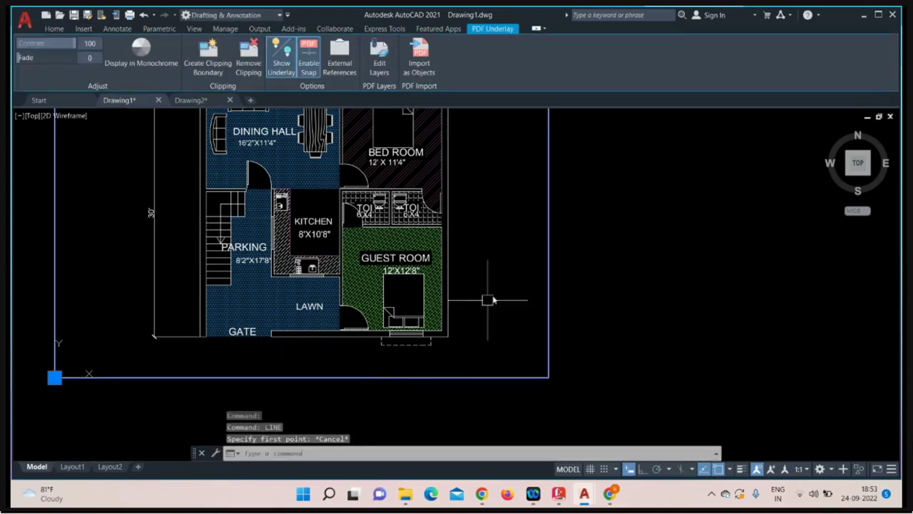
{"action": "left_click", "coordinate": [312, 73]}
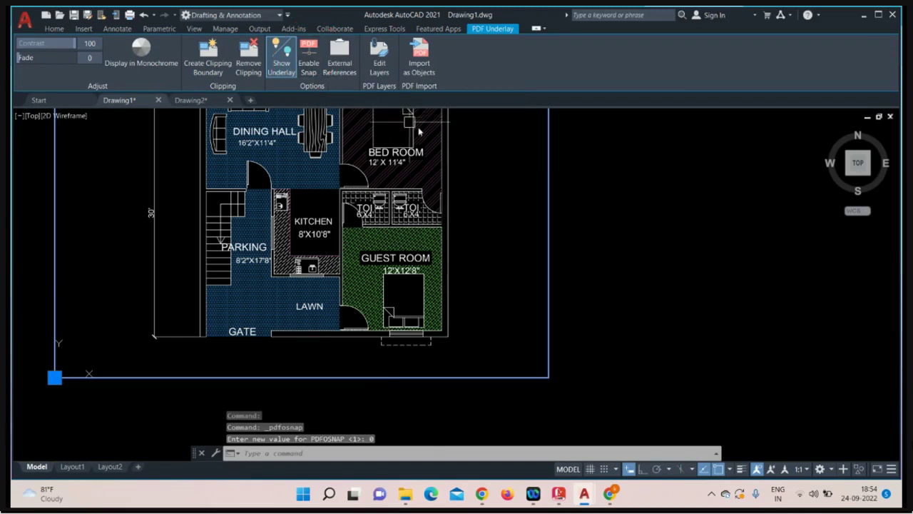
{"action": "type", "text": "li"}
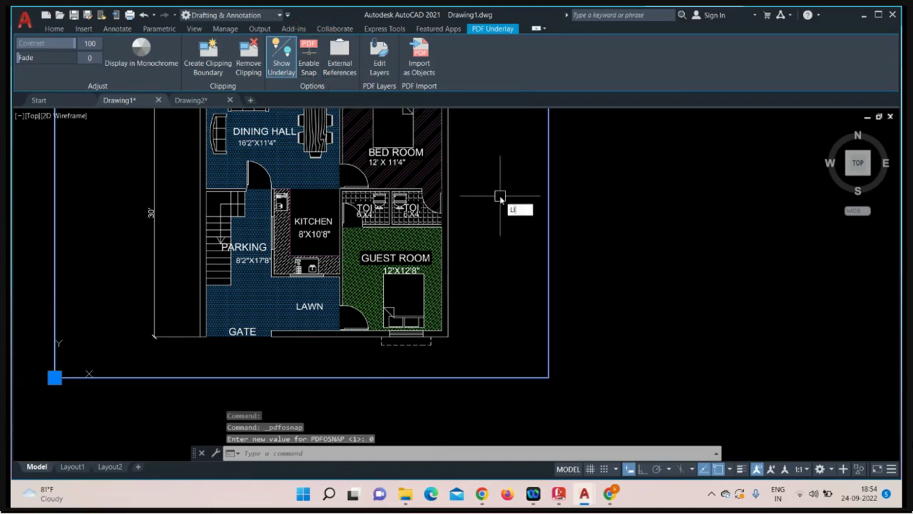
{"action": "type", "text": "ne"}
{"action": "key", "text": "Return"}
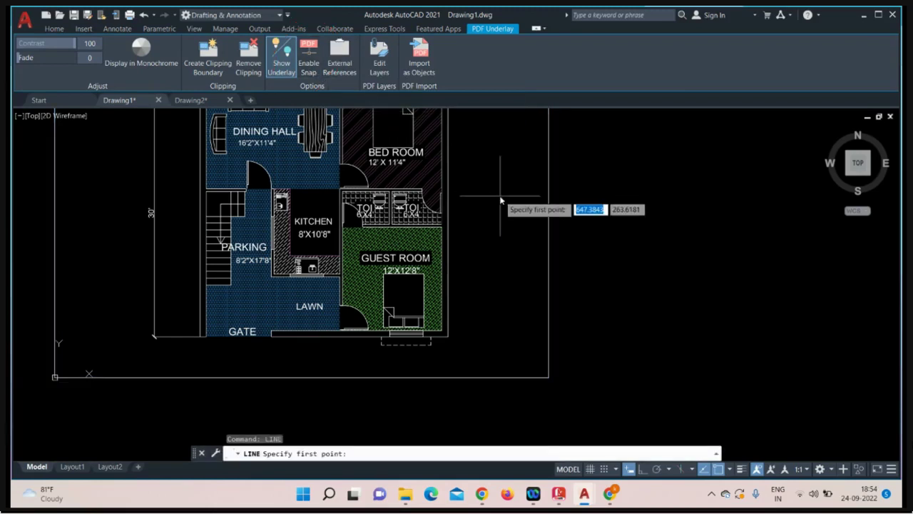
{"action": "middle_click_drag", "start_coordinate": [499, 204], "coordinate": [497, 335]}
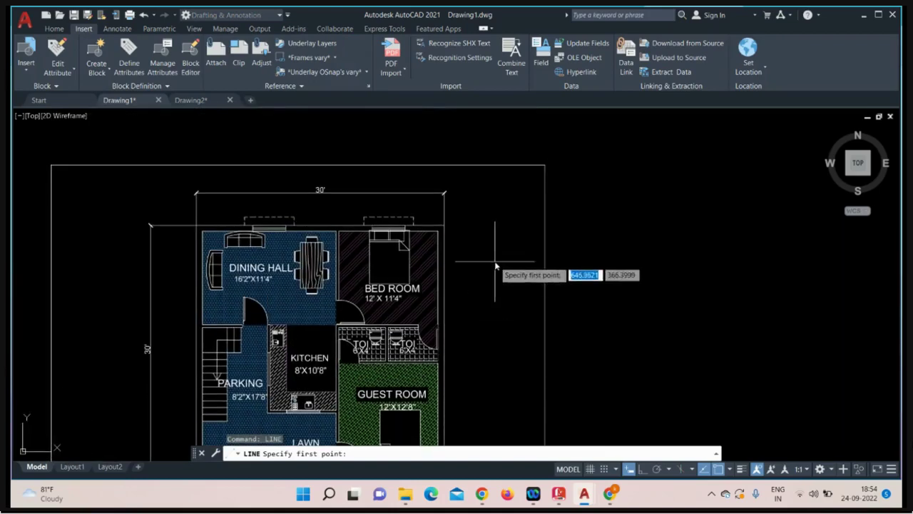
{"action": "scroll", "coordinate": [495, 262], "scroll_direction": "up", "scroll_amount": 4}
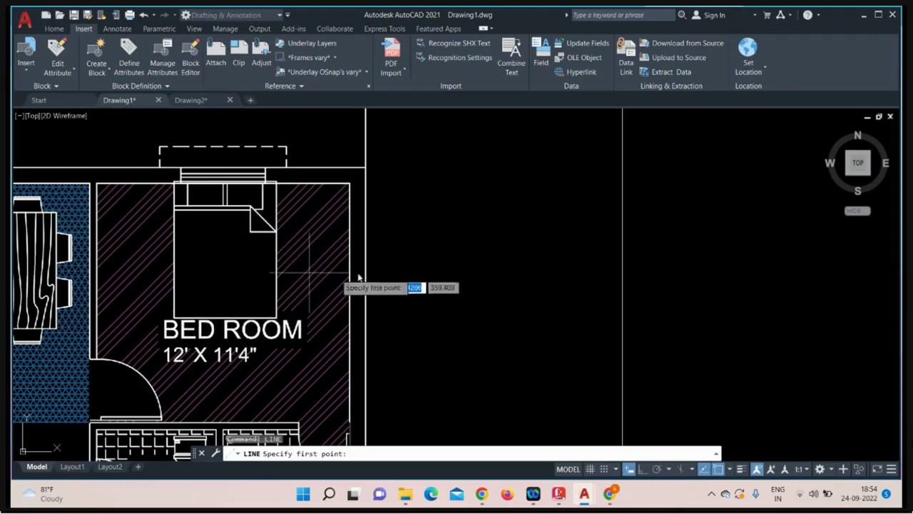
{"action": "scroll", "coordinate": [446, 264], "scroll_direction": "down", "scroll_amount": 4}
{"action": "key", "text": "Escape"}
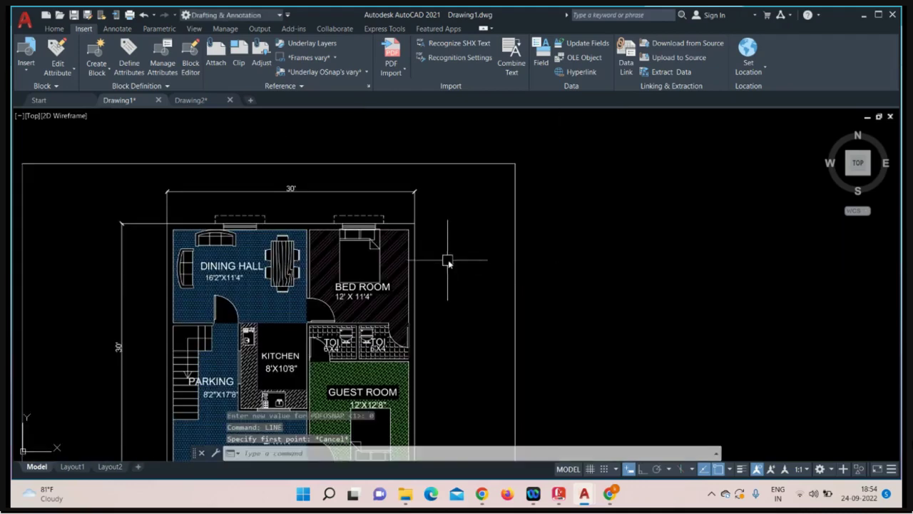
- Open the PDF underlay's layer list and switch its window and furniture layers off and back on in turn
{"action": "left_click", "coordinate": [514, 252]}
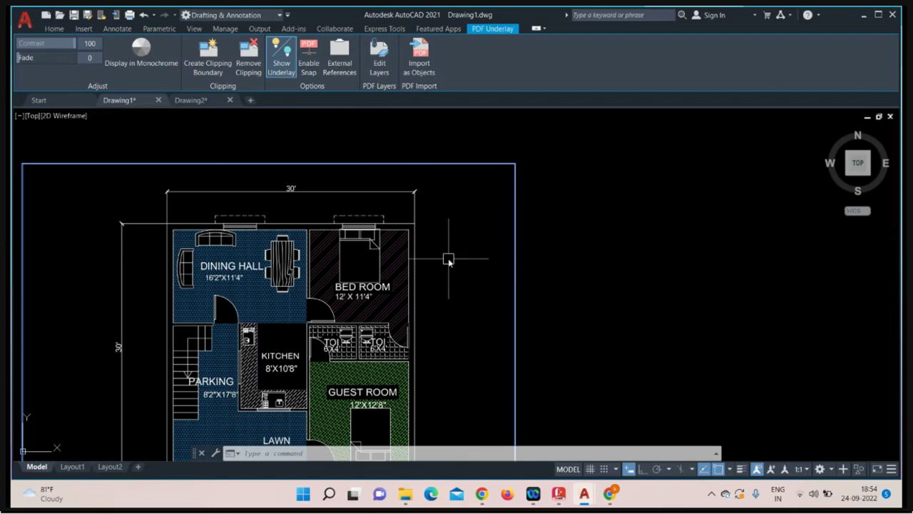
{"action": "left_click", "coordinate": [383, 65]}
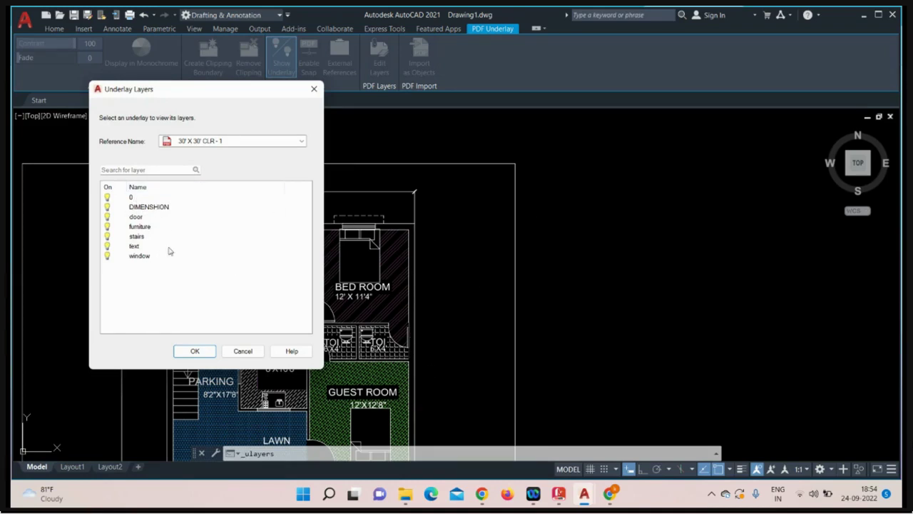
{"action": "left_click", "coordinate": [107, 256]}
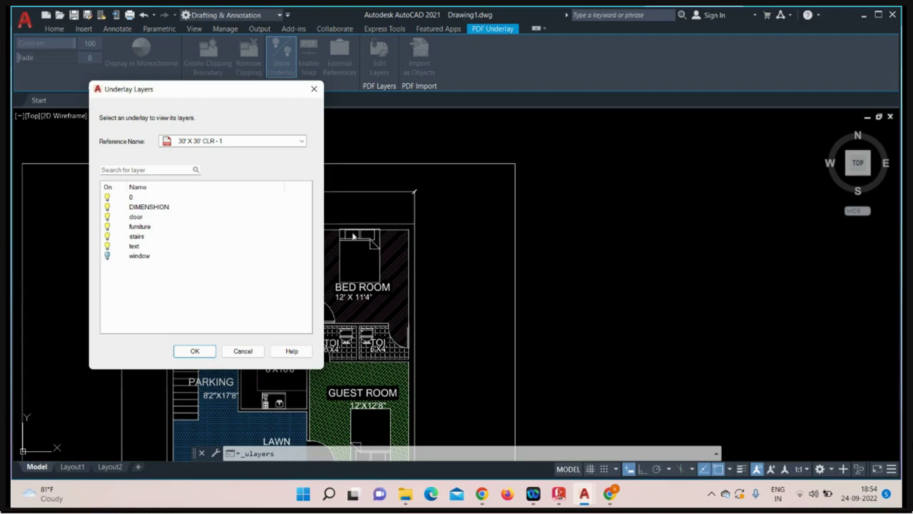
{"action": "left_click", "coordinate": [107, 227]}
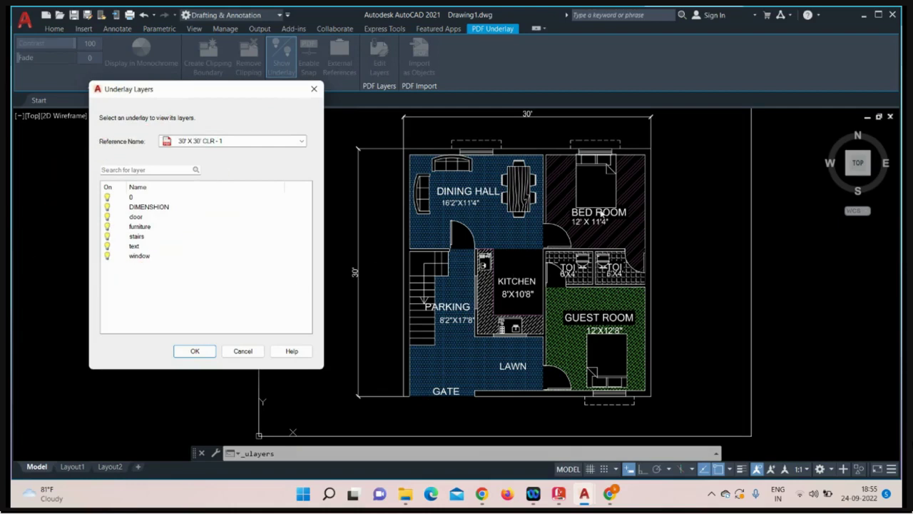
{"action": "left_click", "coordinate": [107, 226]}
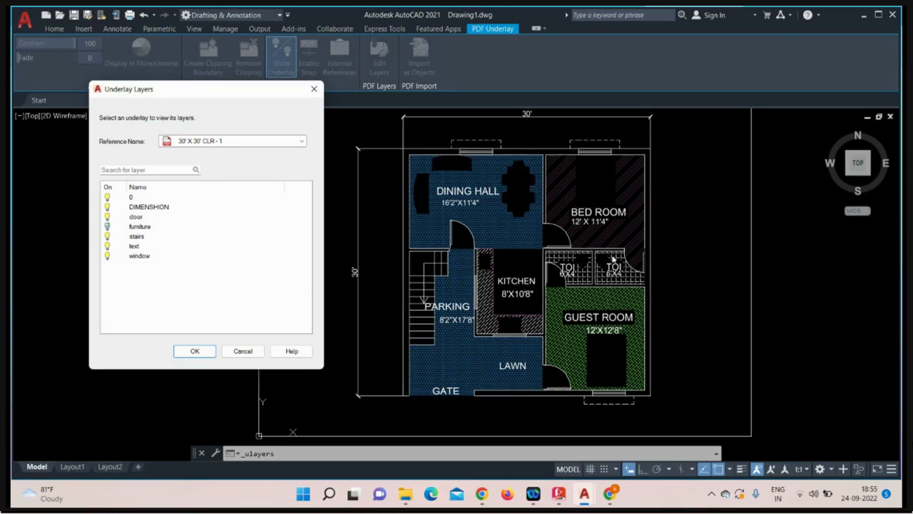
{"action": "left_click", "coordinate": [107, 226]}
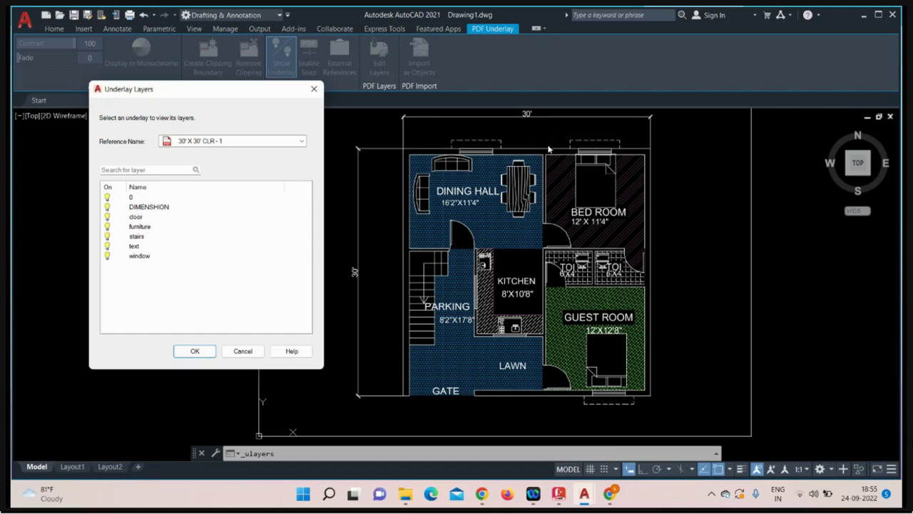
- Switch the underlay's DIMENSHION and stairs layers off and back on in turn, and close the layer list
{"action": "left_click", "coordinate": [107, 206]}
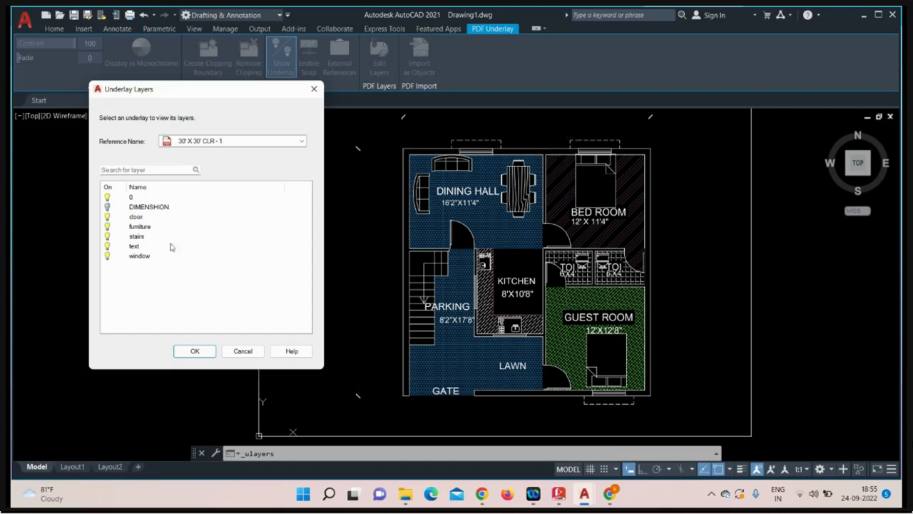
{"action": "left_click", "coordinate": [107, 208]}
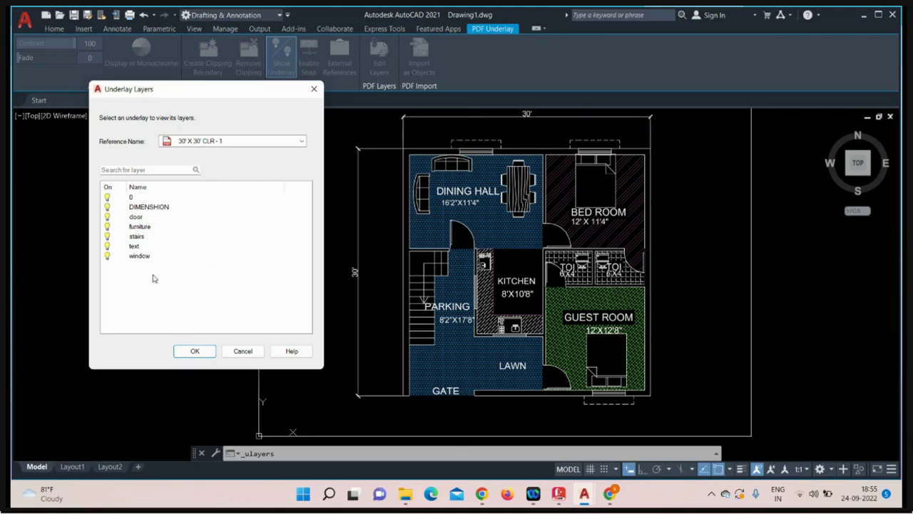
{"action": "left_click", "coordinate": [107, 236]}
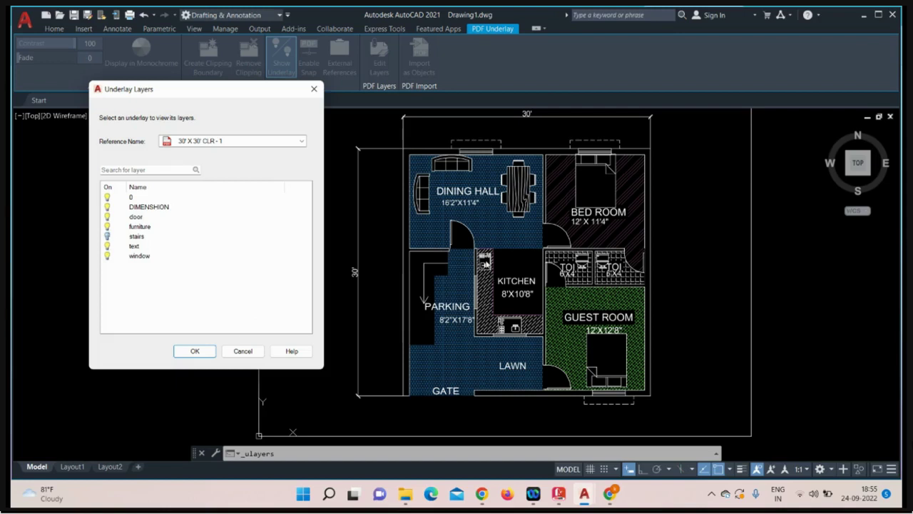
{"action": "left_click", "coordinate": [107, 236]}
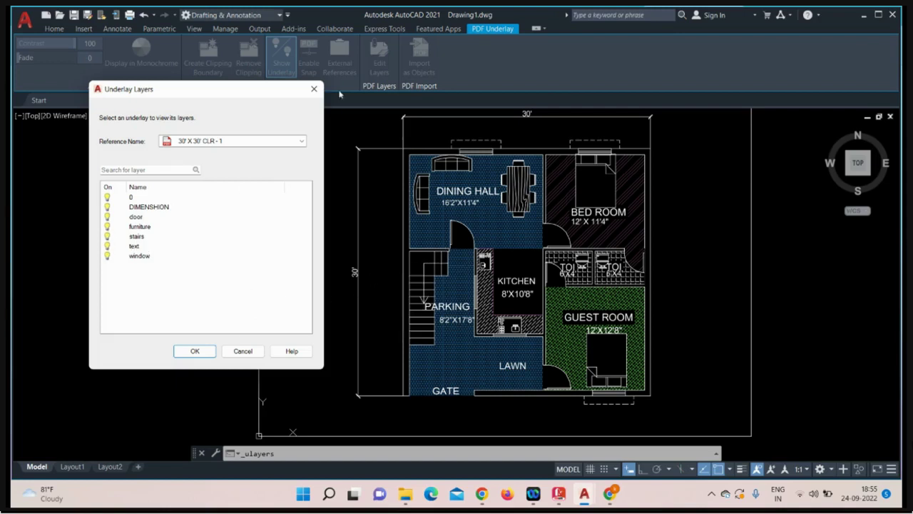
{"action": "left_click", "coordinate": [314, 89]}
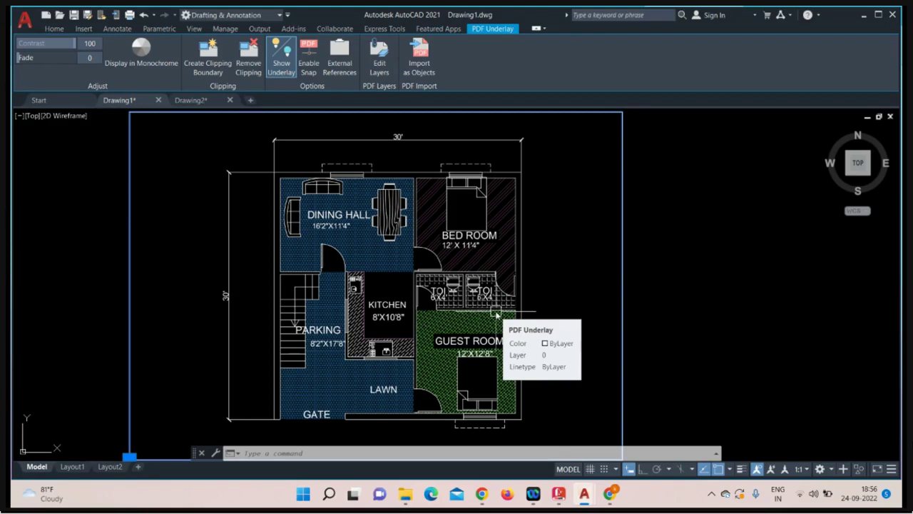
- Import the PDF underlay as objects using a rectangular area around the whole floor plan, and unload the underlay
{"action": "left_click", "coordinate": [623, 299]}
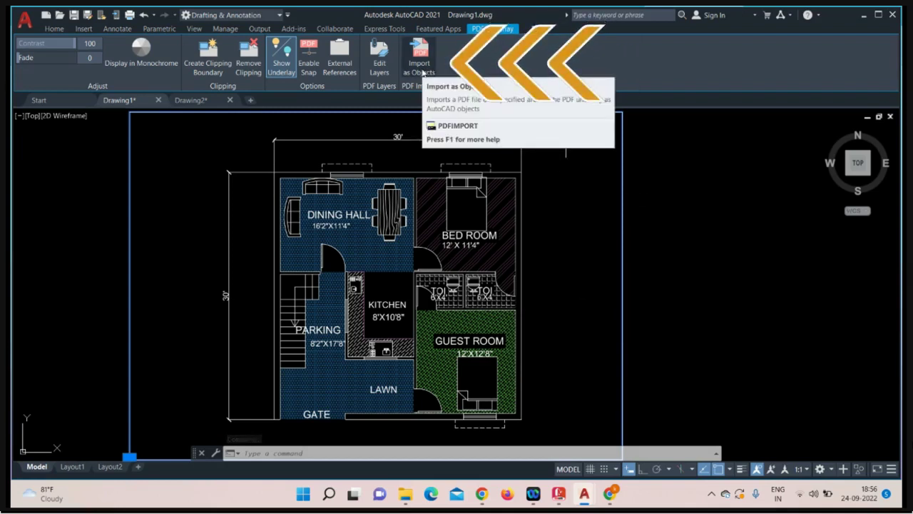
{"action": "left_click", "coordinate": [423, 68]}
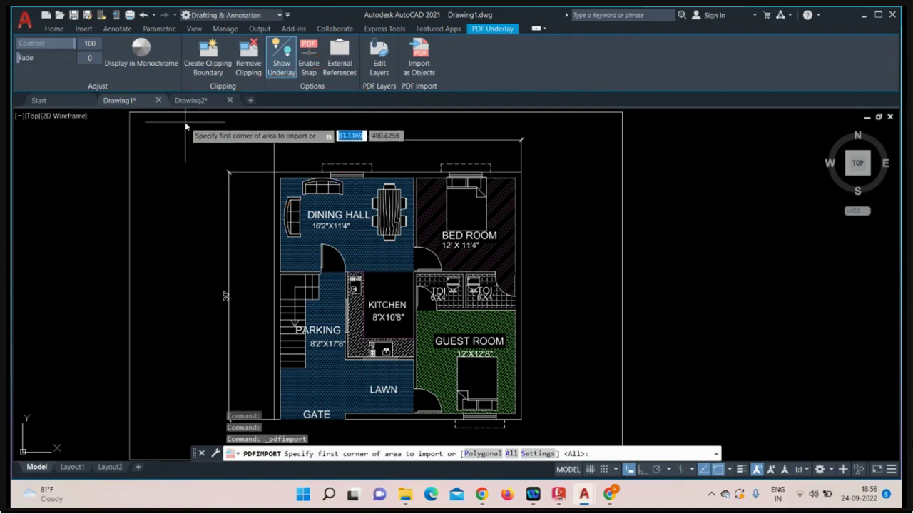
{"action": "left_click", "coordinate": [184, 121]}
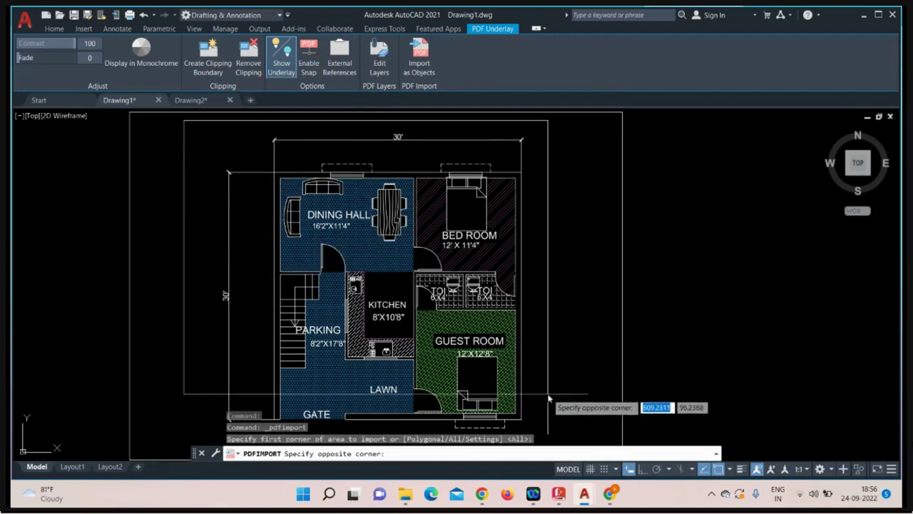
{"action": "middle_click_drag", "start_coordinate": [548, 399], "coordinate": [525, 315]}
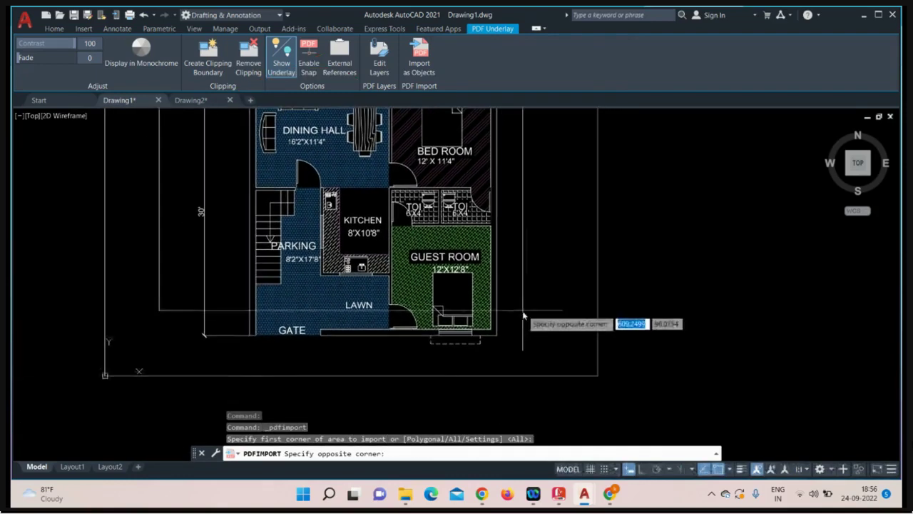
{"action": "left_click", "coordinate": [558, 364]}
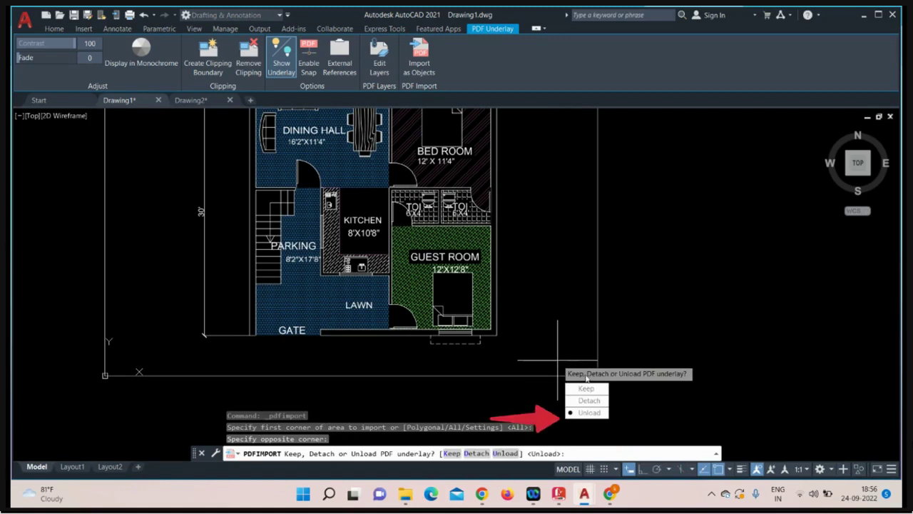
{"action": "left_click", "coordinate": [581, 414]}
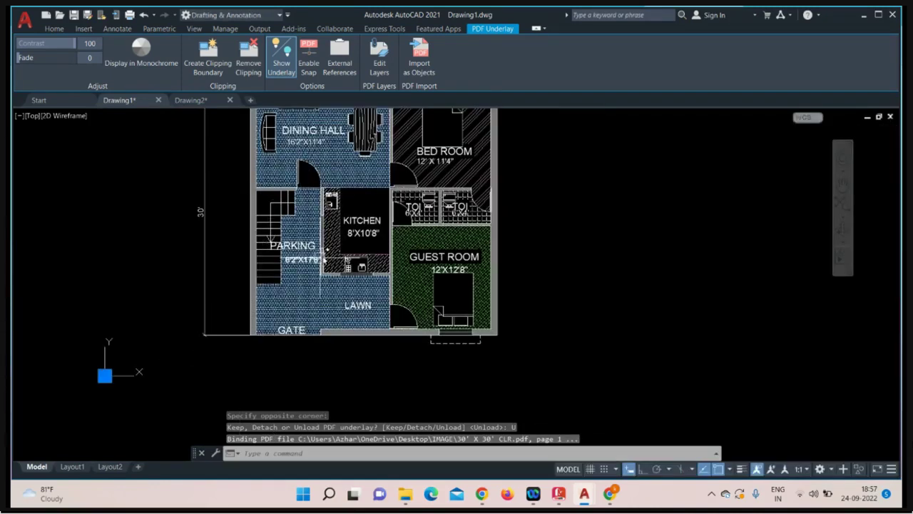
- Inspect the imported geometry by selecting the vertical 30' dimension line and the guest room's bed outline, and clear the selection
{"action": "middle_click_drag", "start_coordinate": [68, 205], "coordinate": [186, 265]}
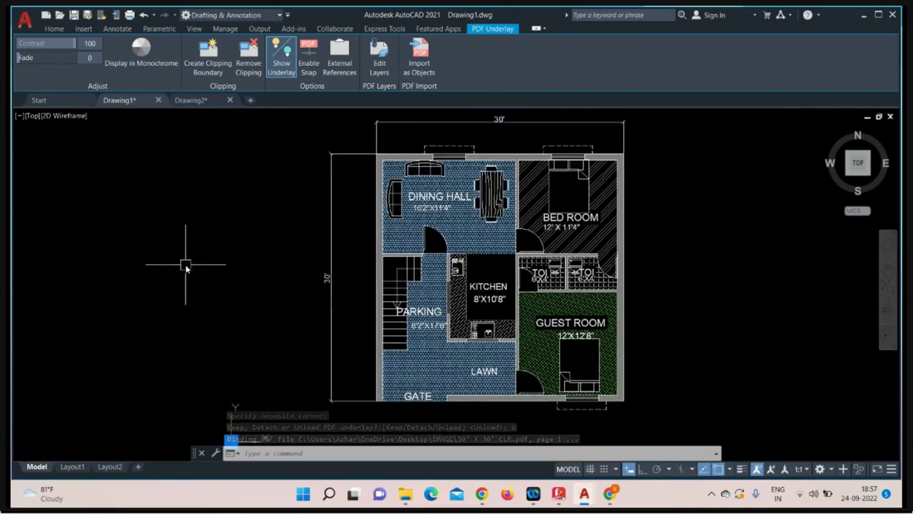
{"action": "left_click", "coordinate": [326, 363]}
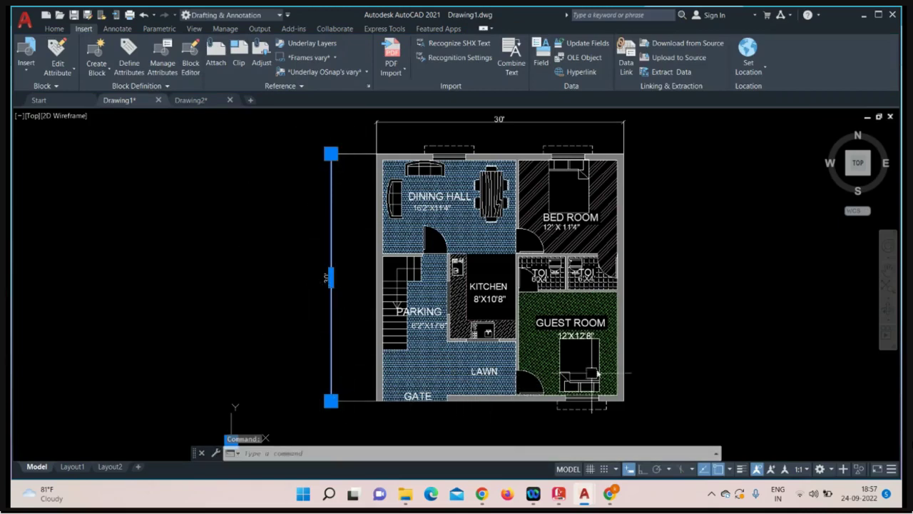
{"action": "scroll", "coordinate": [594, 372], "scroll_direction": "up", "scroll_amount": 5}
{"action": "left_click", "coordinate": [568, 433]}
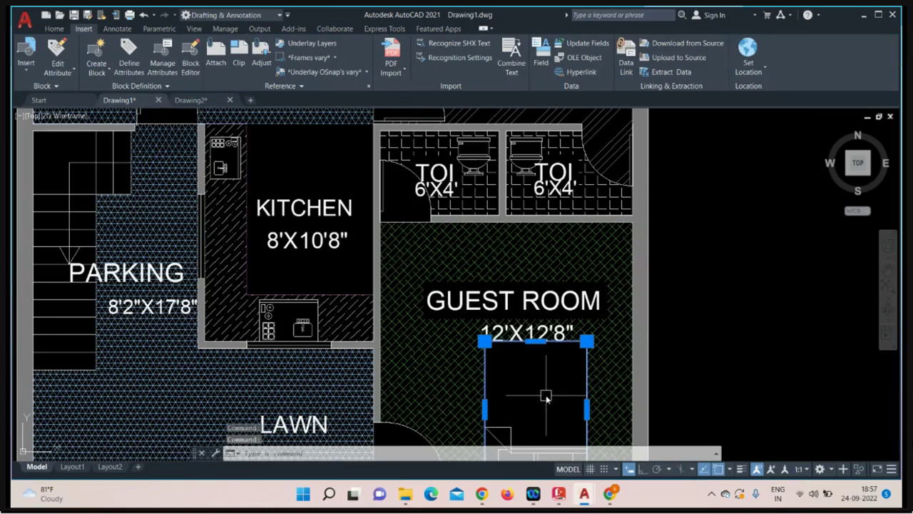
{"action": "key", "text": "Escape"}
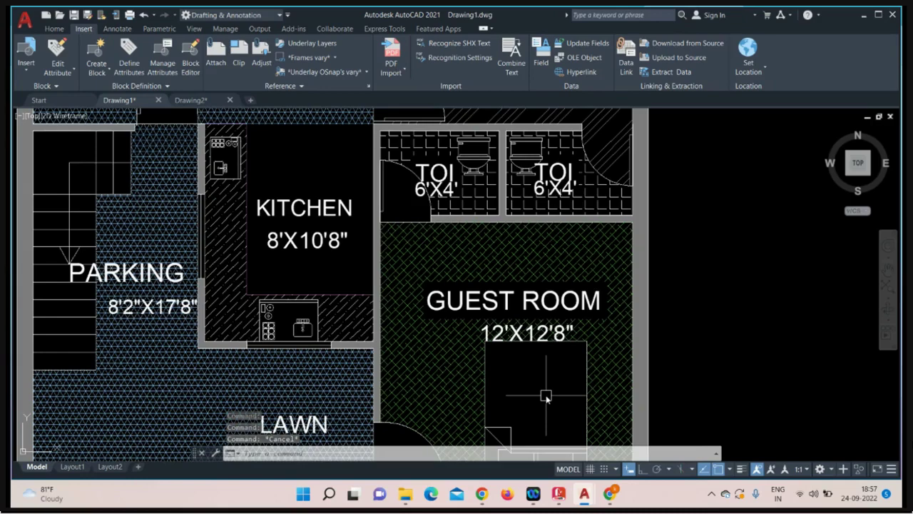
{"action": "scroll", "coordinate": [534, 321], "scroll_direction": "down", "scroll_amount": 3}
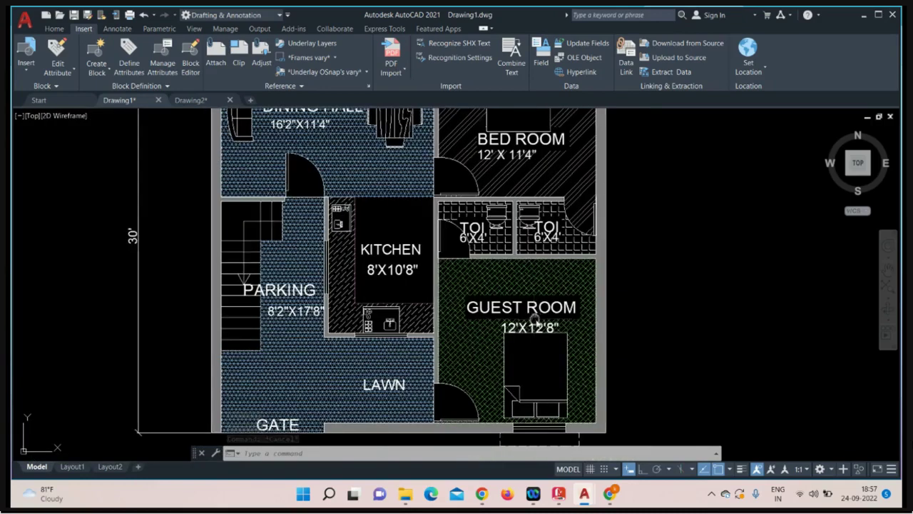
{"action": "middle_click_drag", "start_coordinate": [534, 321], "coordinate": [608, 344]}
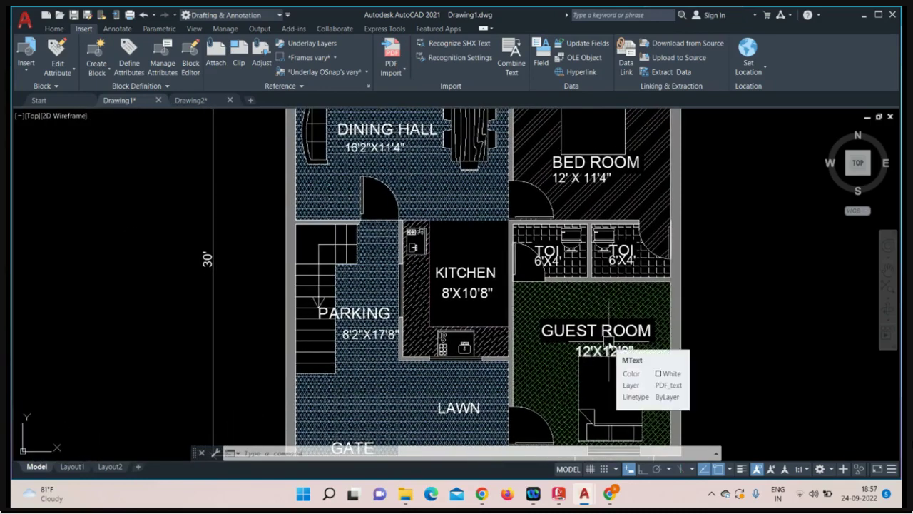
{"action": "scroll", "coordinate": [609, 344], "scroll_direction": "down", "scroll_amount": 3}
{"action": "middle_click_drag", "start_coordinate": [608, 344], "coordinate": [444, 316]}
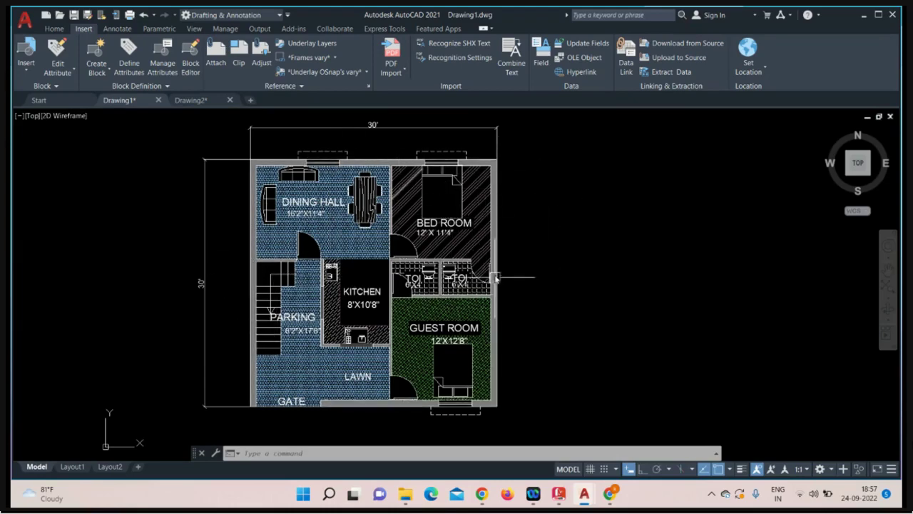
- Move the BED ROOM text out of its room into the empty area beyond the vertical 30' dimension
{"action": "scroll", "coordinate": [496, 293], "scroll_direction": "up", "scroll_amount": 2}
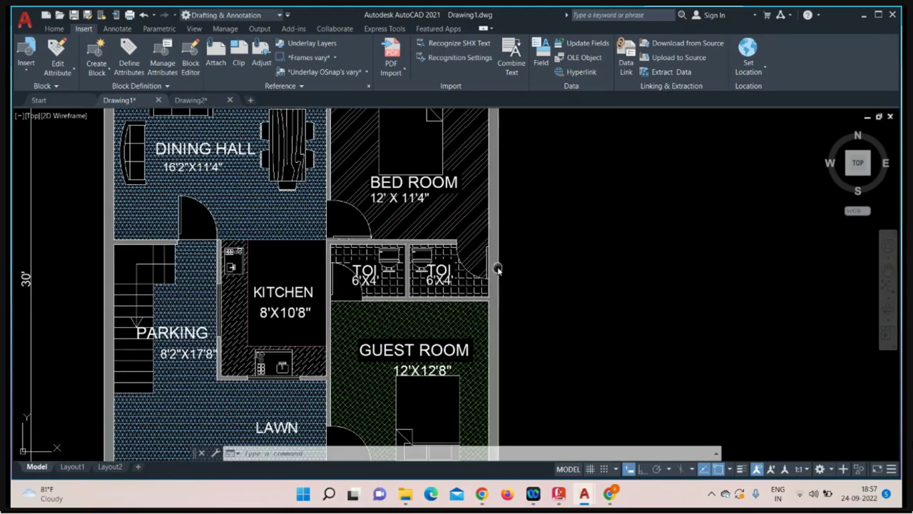
{"action": "middle_click_drag", "start_coordinate": [497, 268], "coordinate": [661, 297]}
{"action": "left_click", "coordinate": [586, 209]}
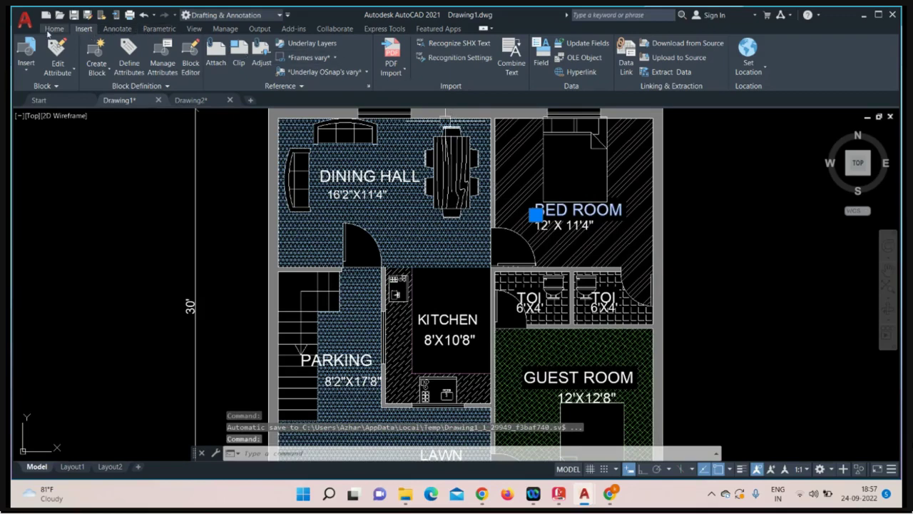
{"action": "left_click", "coordinate": [50, 30]}
{"action": "left_click", "coordinate": [161, 45]}
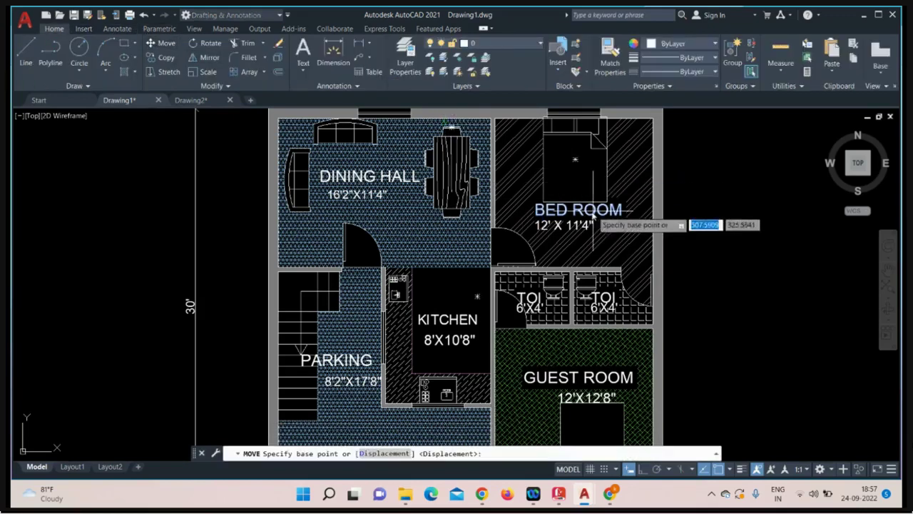
{"action": "left_click", "coordinate": [579, 220]}
{"action": "left_click", "coordinate": [121, 227]}
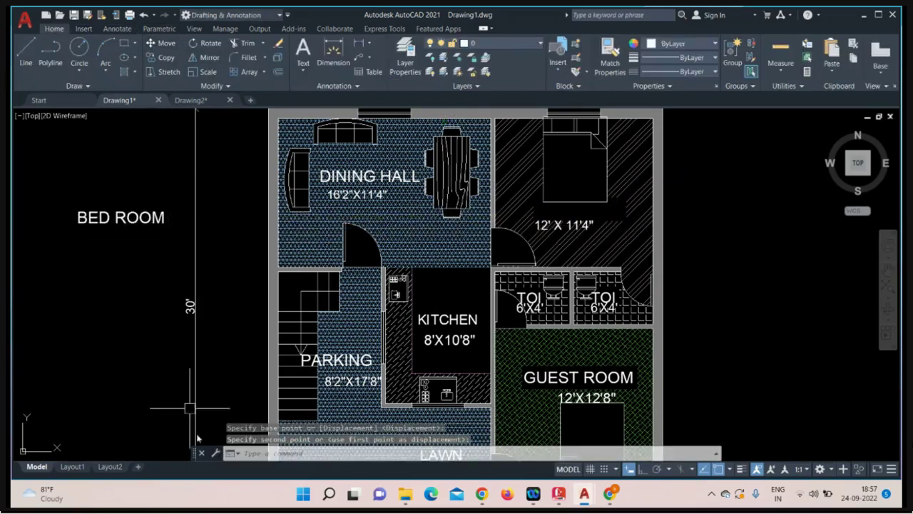
- Undo the move of the BED ROOM text
{"action": "key", "text": "Escape"}
{"action": "type", "text": "u"}
{"action": "key", "text": "Return"}
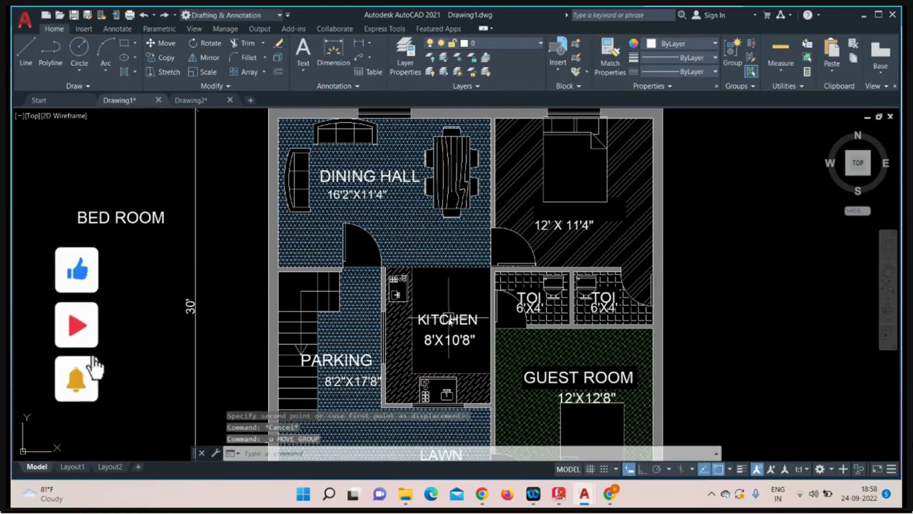